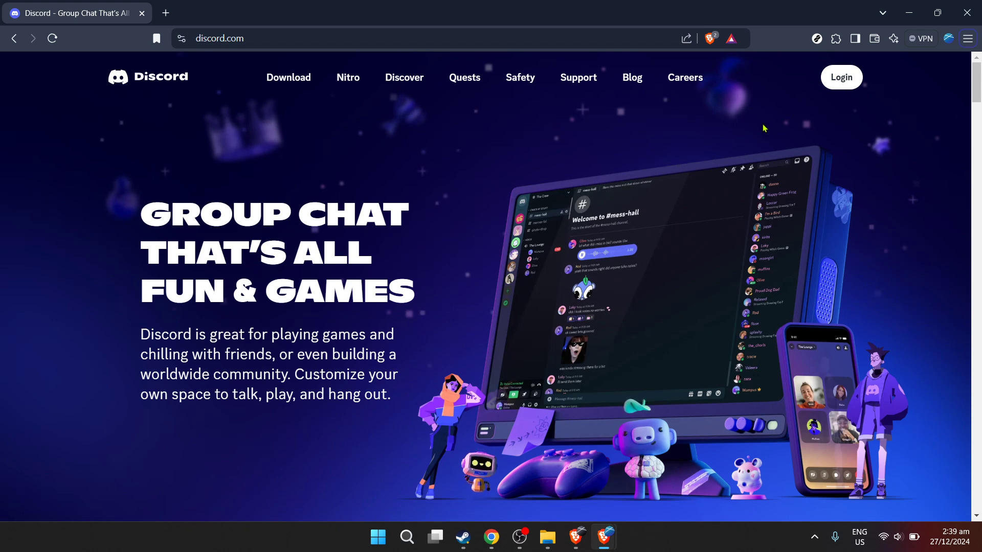
# - Open the Discord login page, autofill the saved account's email and password, and log in
pyautogui.click(847, 85)
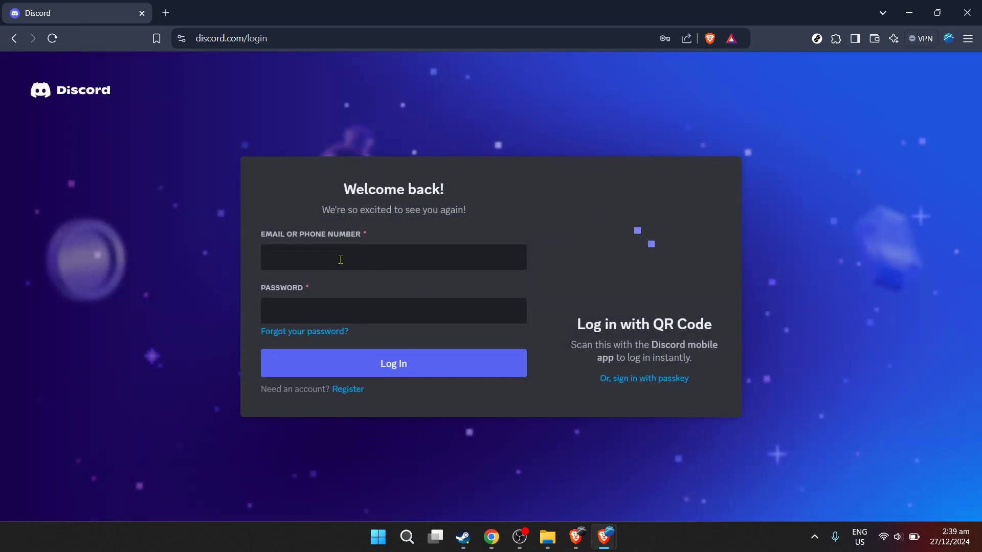
pyautogui.click(339, 257)
pyautogui.click(504, 221)
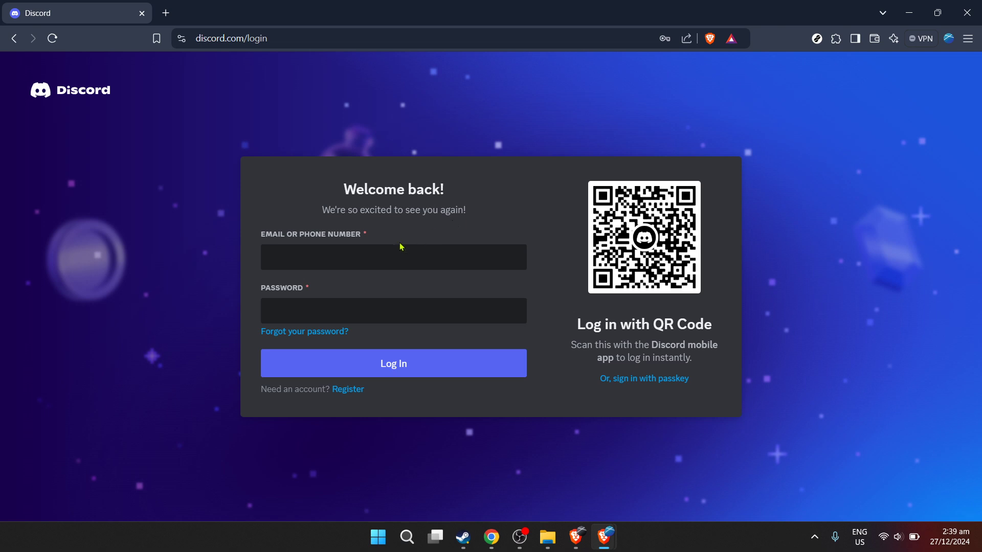
pyautogui.click(355, 261)
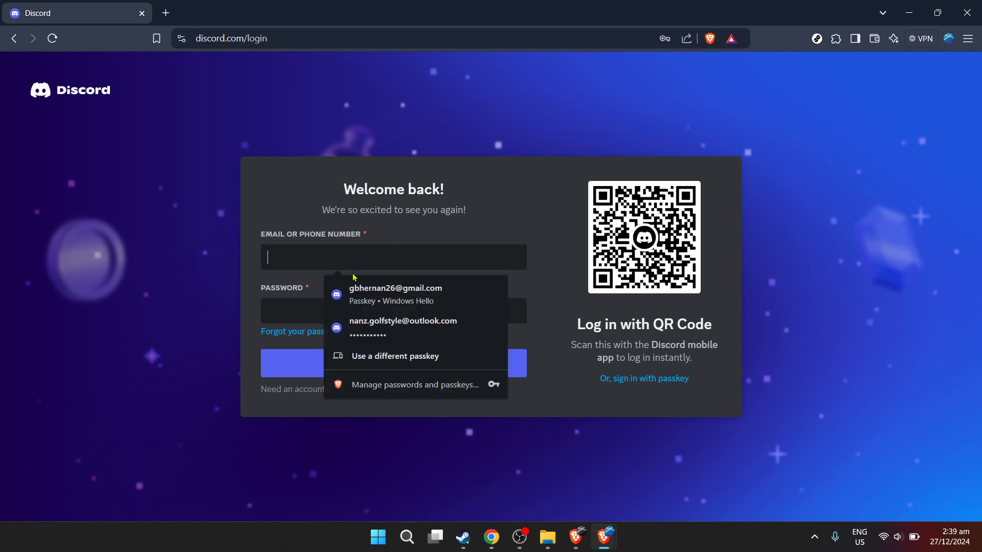
pyautogui.click(379, 322)
pyautogui.click(406, 260)
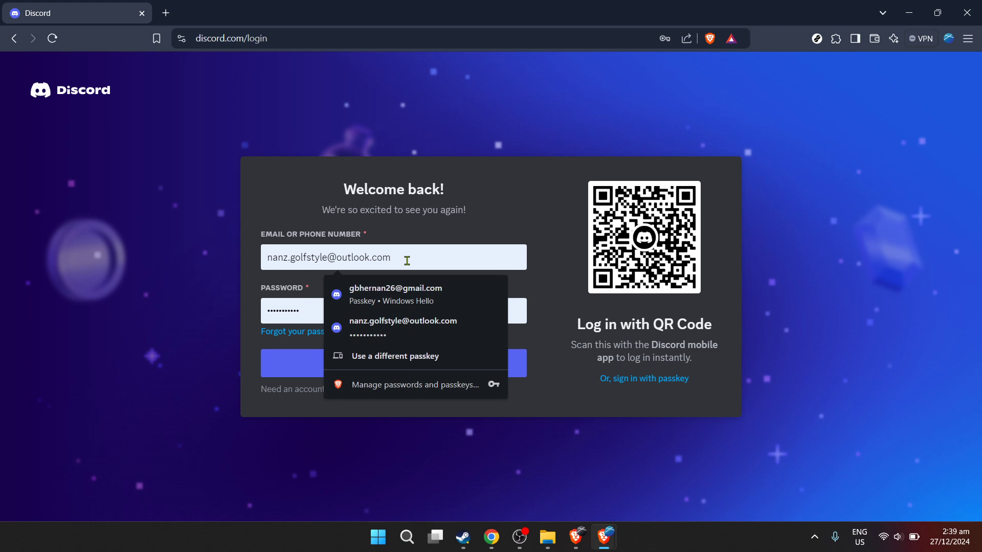
pyautogui.click(313, 305)
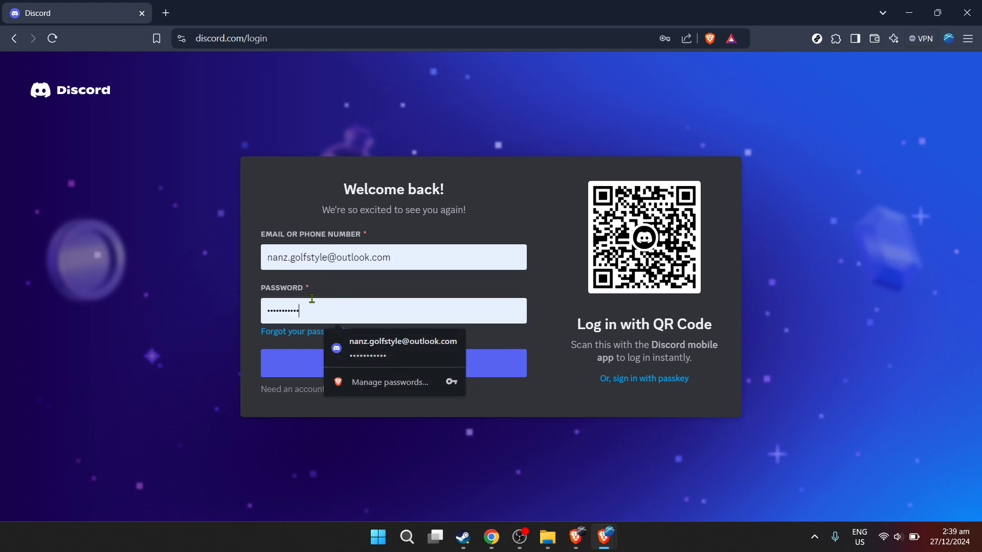
pyautogui.click(436, 247)
pyautogui.click(470, 220)
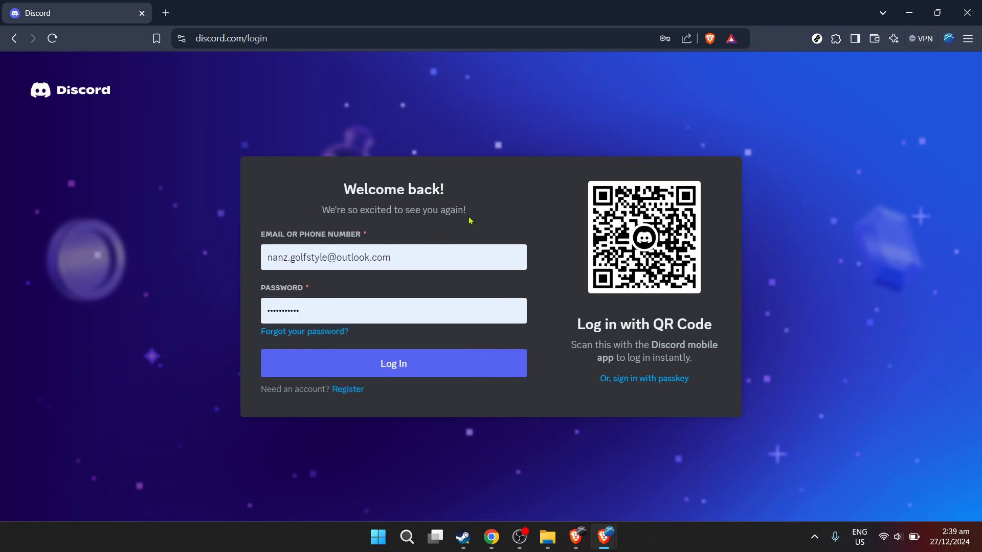
pyautogui.click(450, 369)
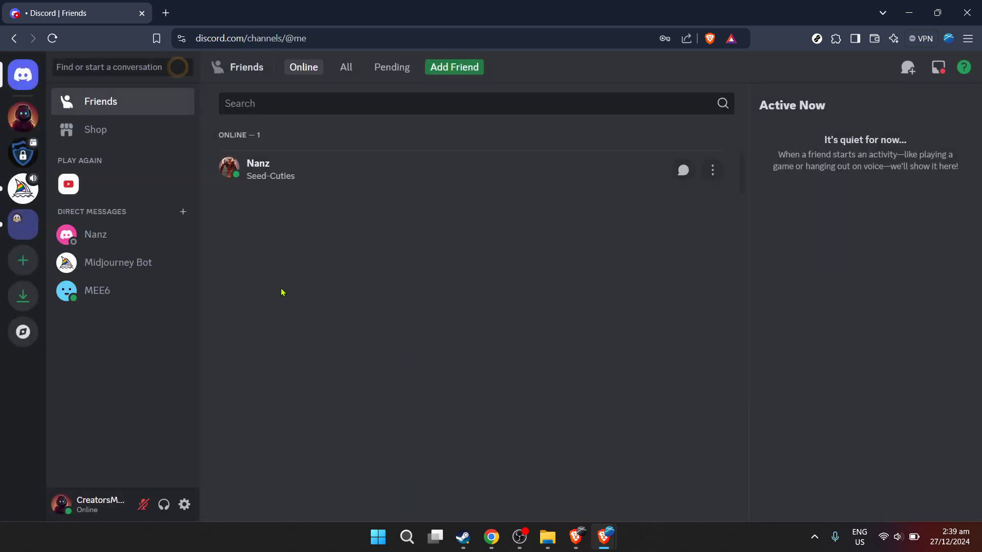
# - Open CreatorsMedia's server and go to its App Directory from the server options
pyautogui.click(21, 125)
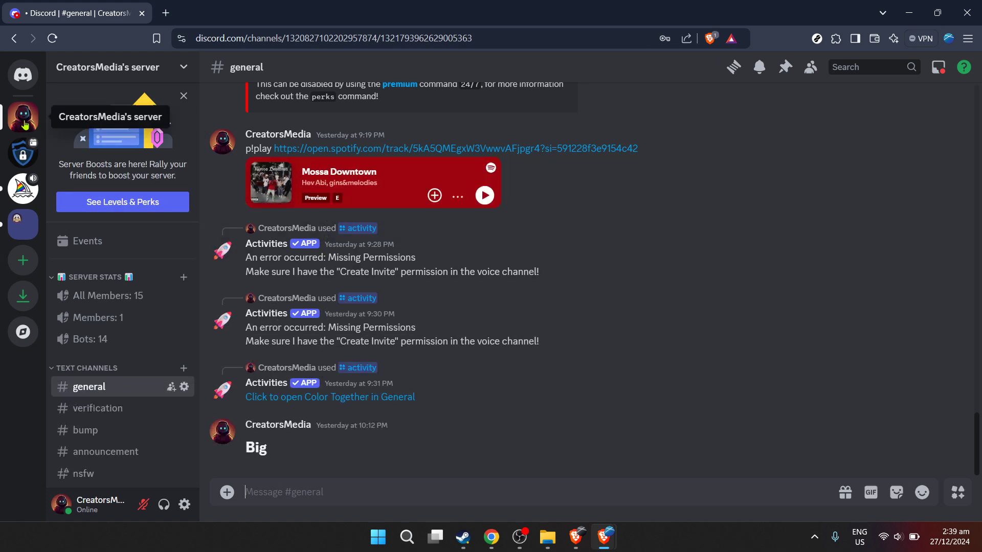
pyautogui.rightClick(25, 125)
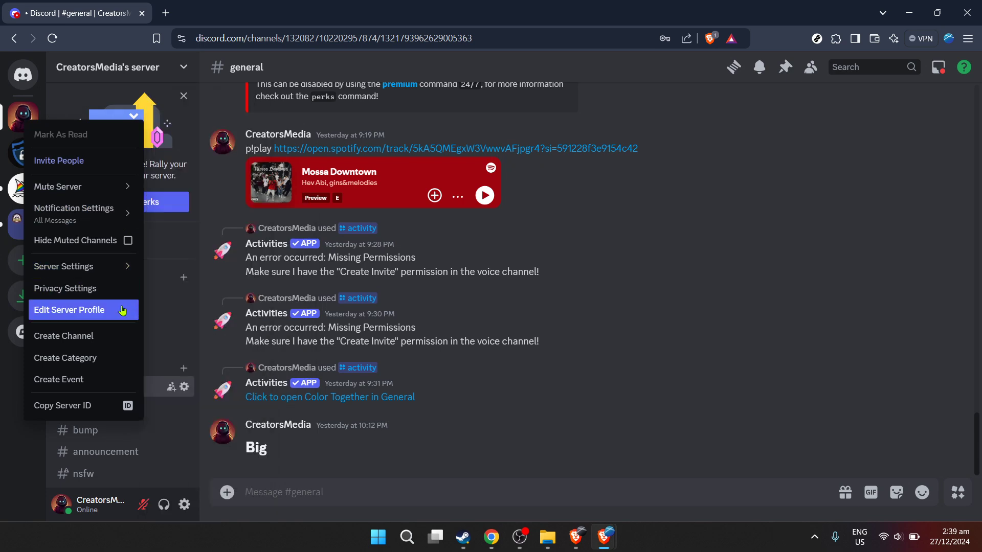
pyautogui.moveTo(108, 271)
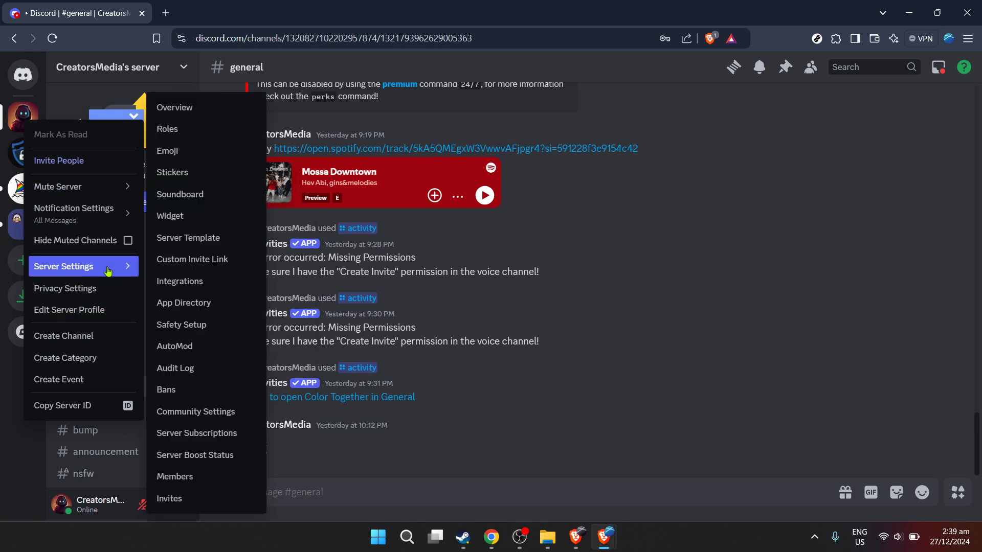
pyautogui.click(206, 305)
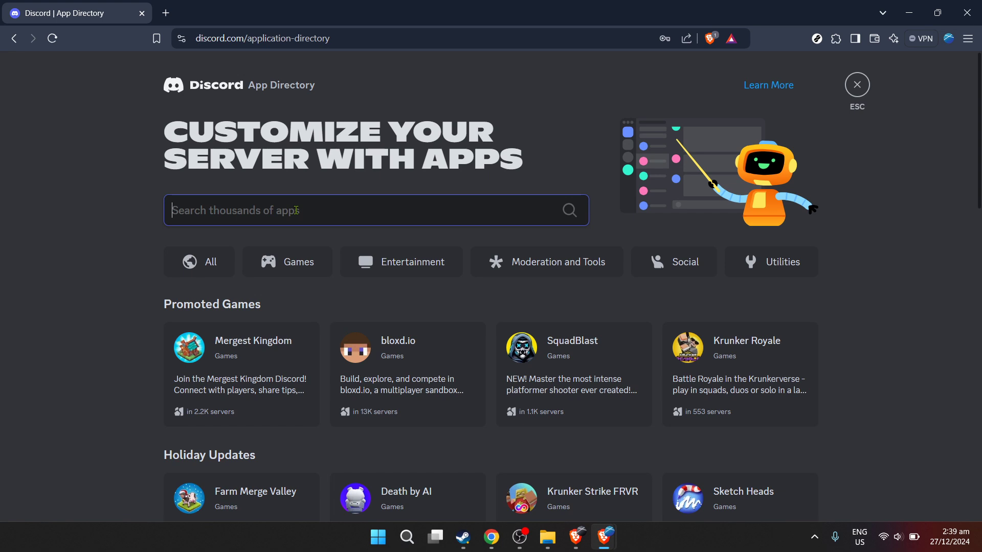
# - Search the App Directory for 'jockie music' and open the Jockie Music app page
pyautogui.write('j')
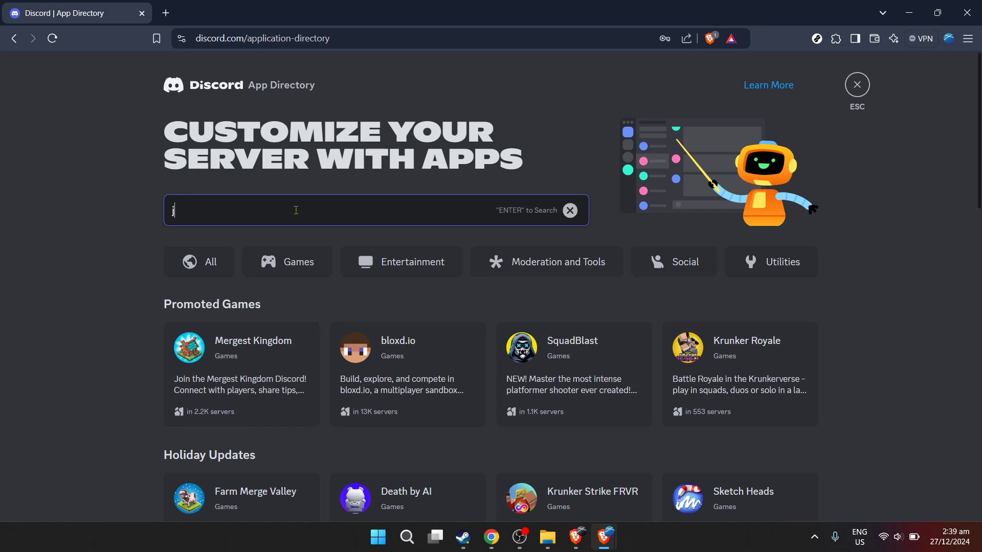
pyautogui.write('ockie music')
pyautogui.press('Return')
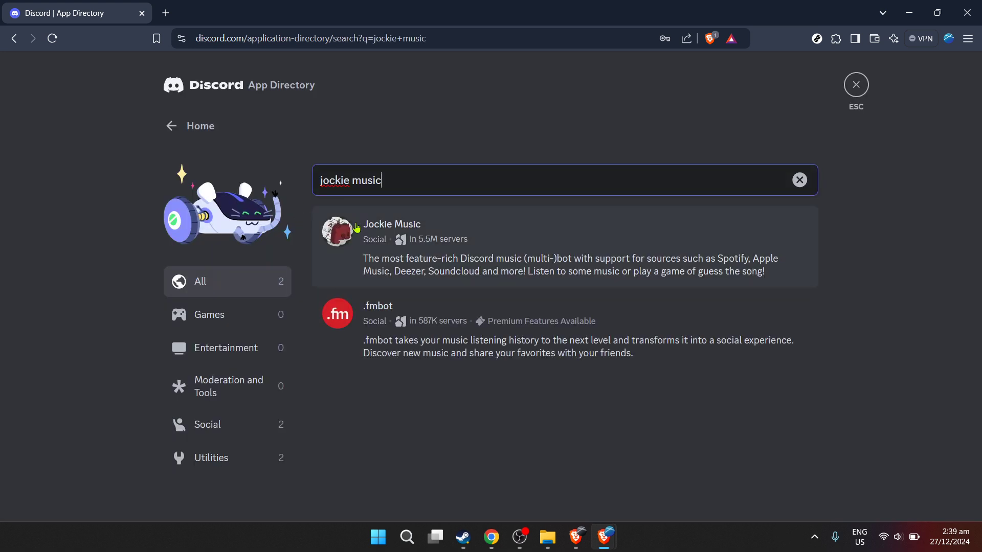
pyautogui.click(410, 234)
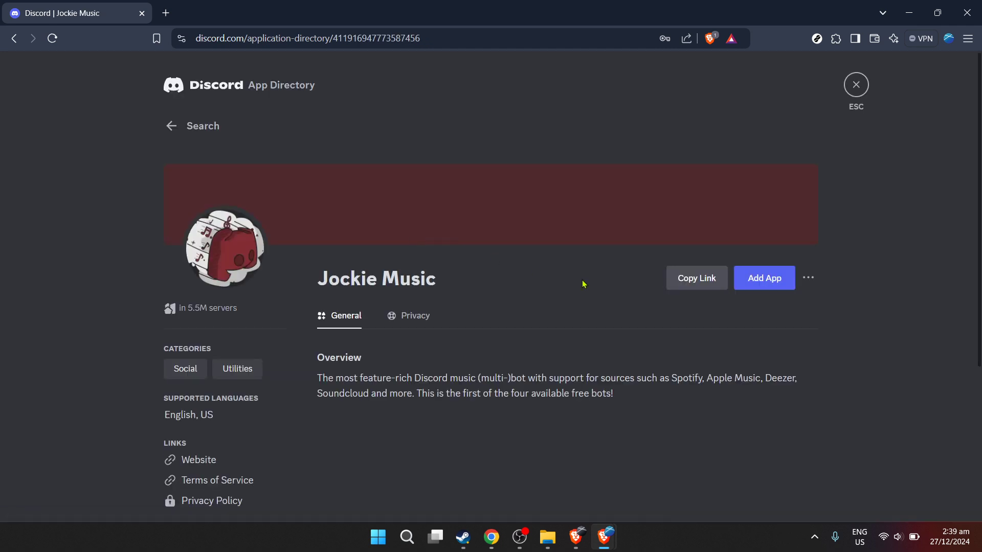
# - Add Jockie Music to CreatorsMedia's server with Administrator permission, then go to the server
pyautogui.click(775, 285)
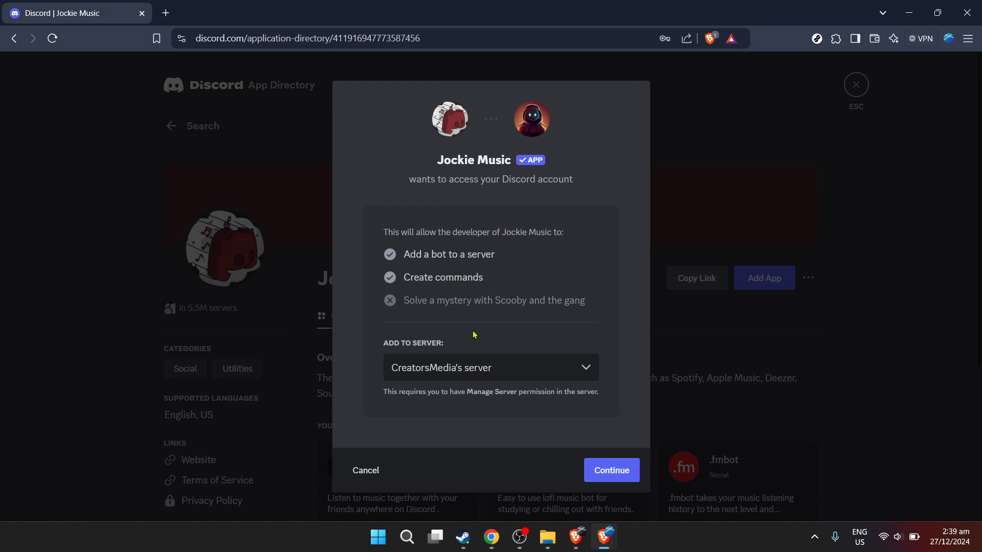
pyautogui.click(625, 469)
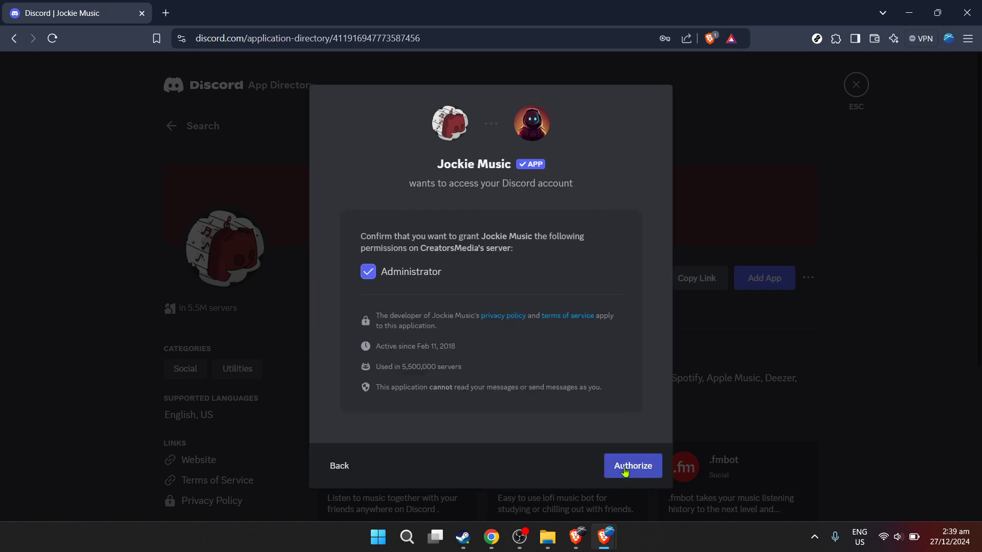
pyautogui.click(638, 469)
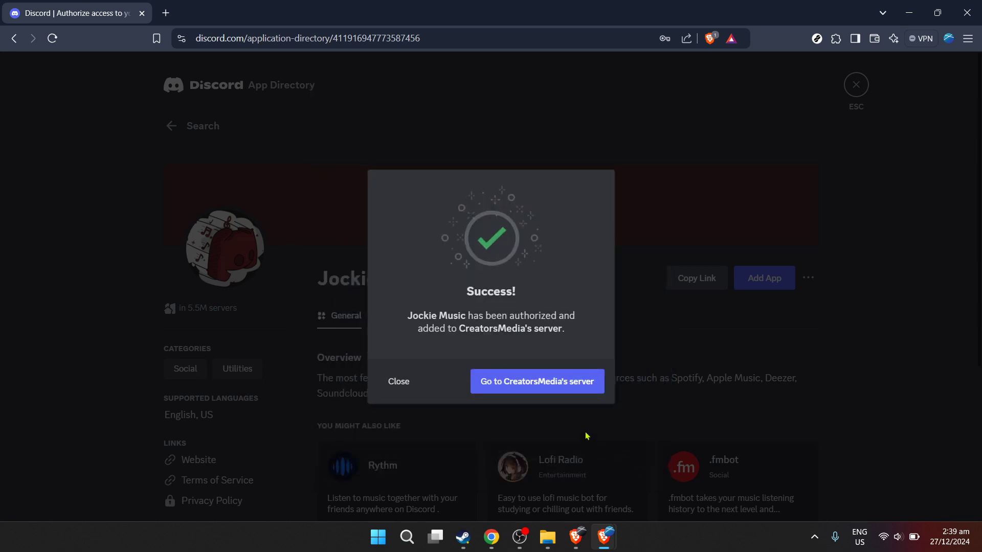
pyautogui.click(540, 390)
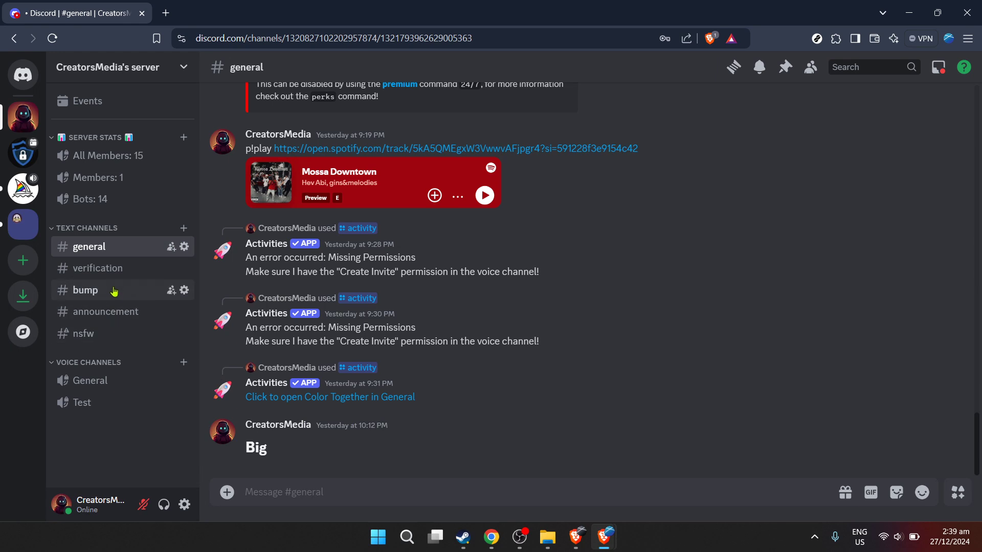
# - In #general, show the member list and check Jockie Music's online profile card
pyautogui.click(113, 292)
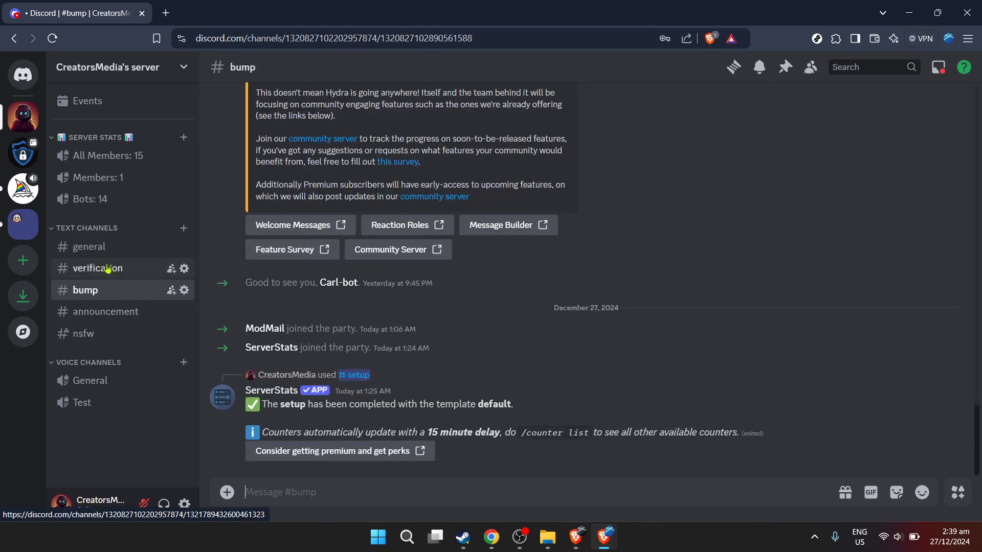
pyautogui.click(190, 250)
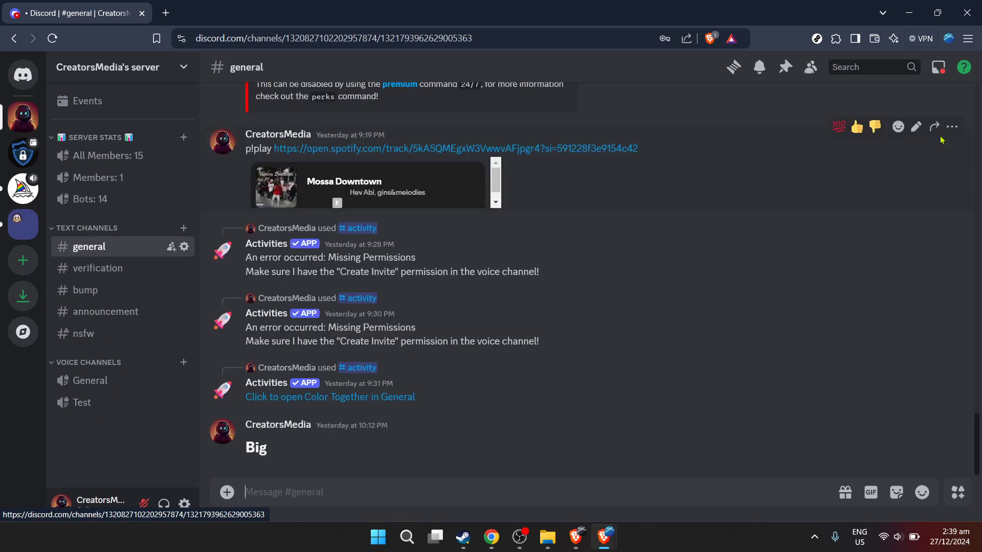
pyautogui.click(811, 67)
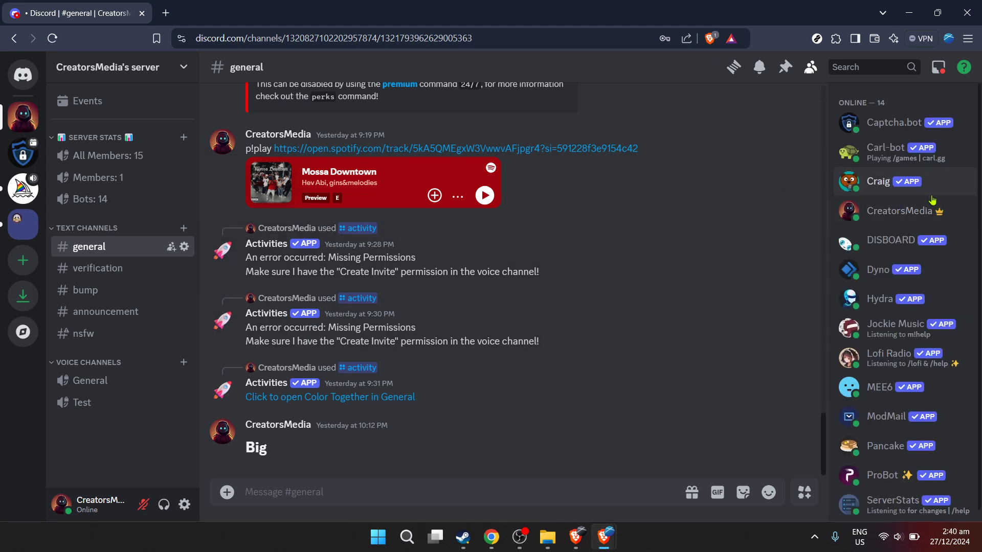
pyautogui.scroll(-1, 915, 253)
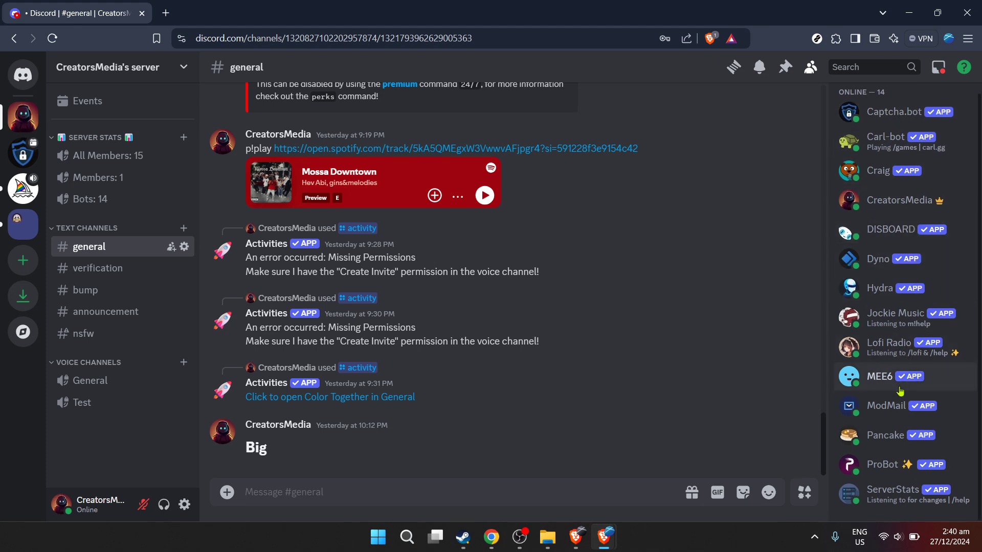
pyautogui.click(904, 321)
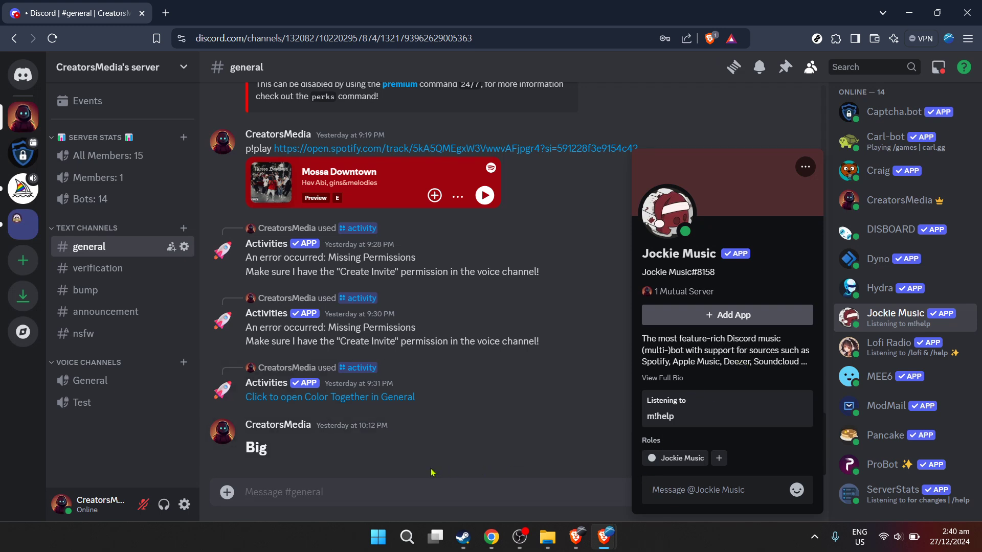
pyautogui.click(356, 500)
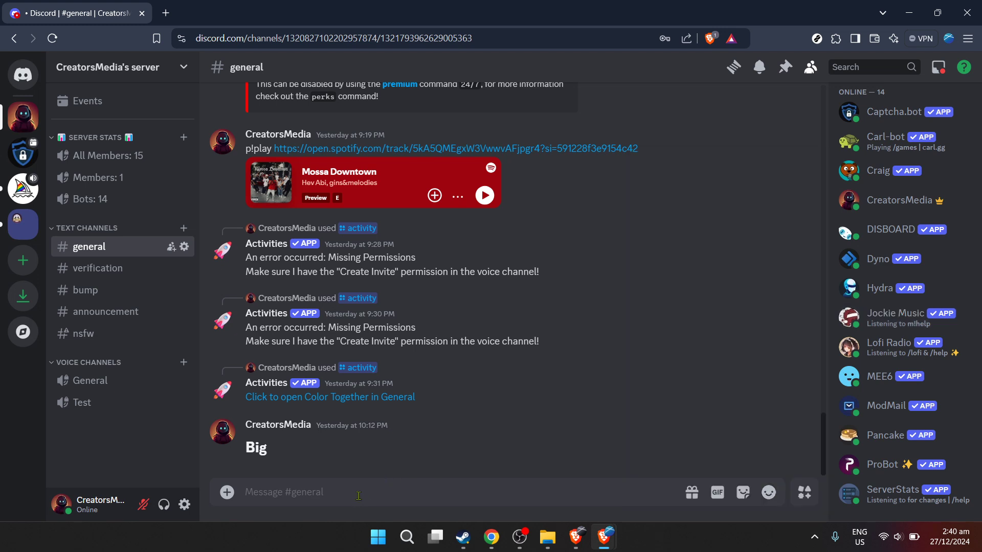
# - Send m!help in #general and scroll through Jockie Music's Page 1/20 Meta commands reply
pyautogui.write('m!help')
pyautogui.press('Return')
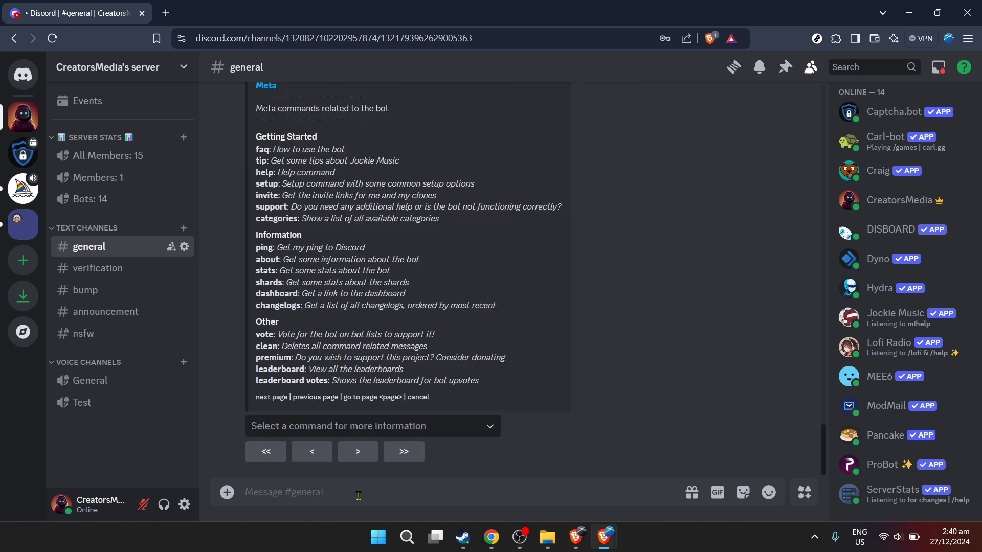
pyautogui.scroll(4, 616, 362)
pyautogui.scroll(-3, 616, 362)
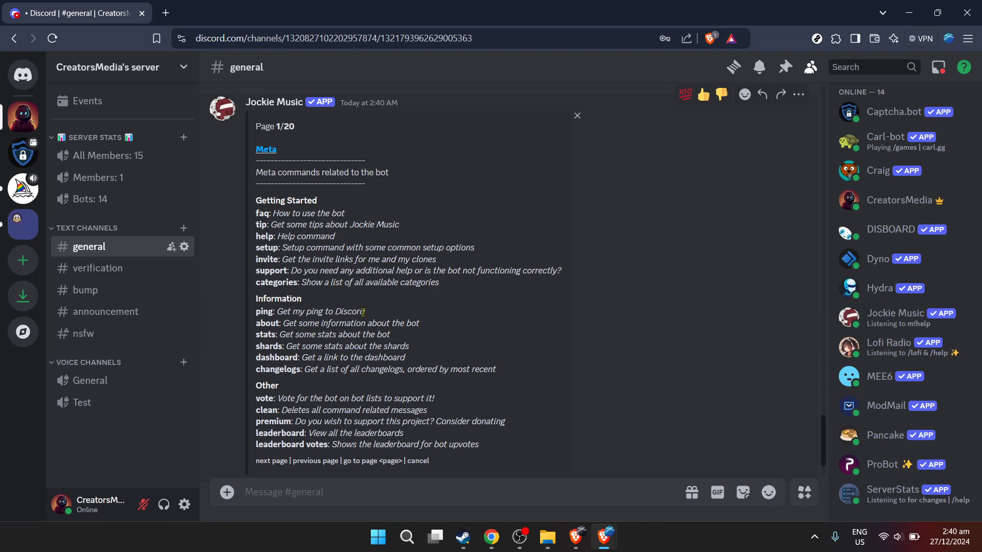
pyautogui.scroll(-2, 368, 320)
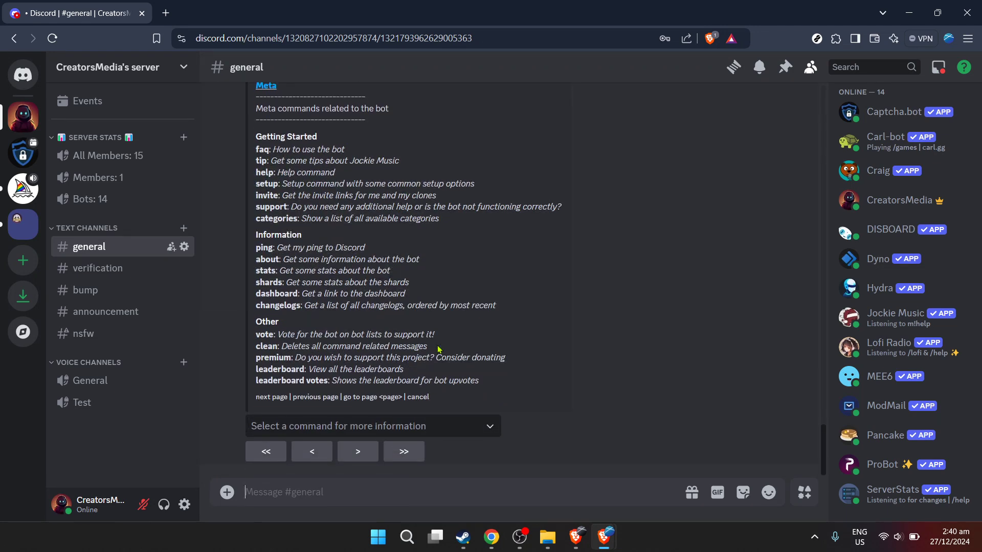
pyautogui.write('M')
pyautogui.press('BackSpace')
pyautogui.scroll(3, 530, 341)
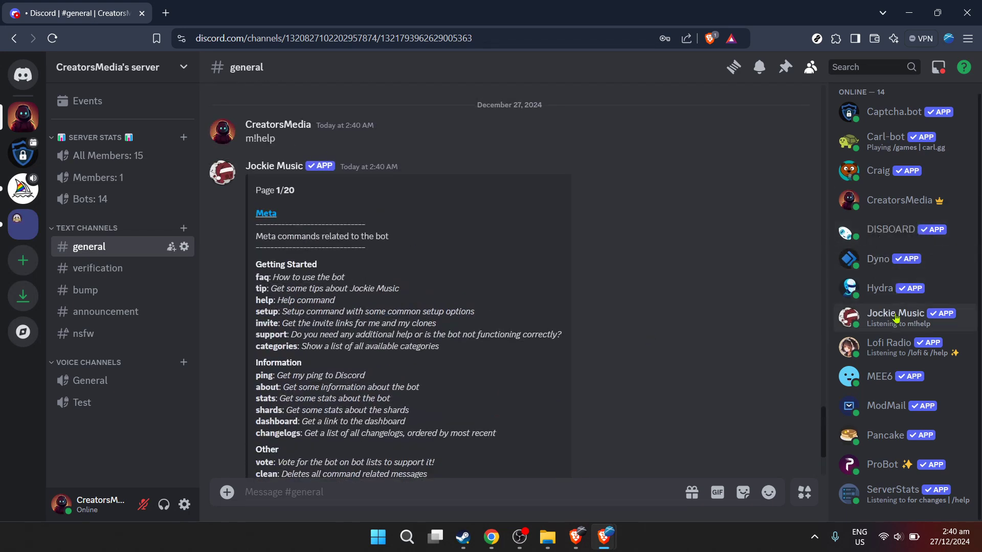
pyautogui.click(847, 327)
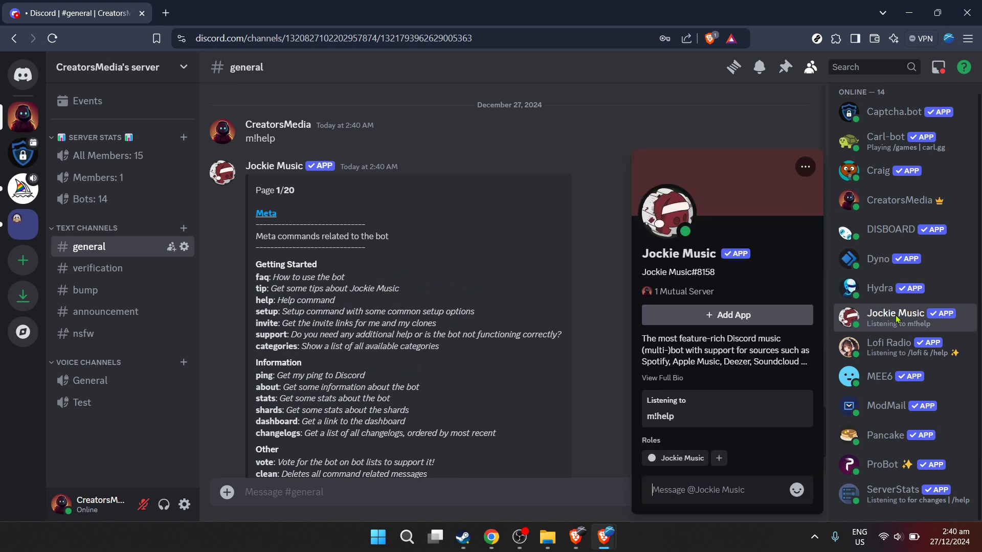